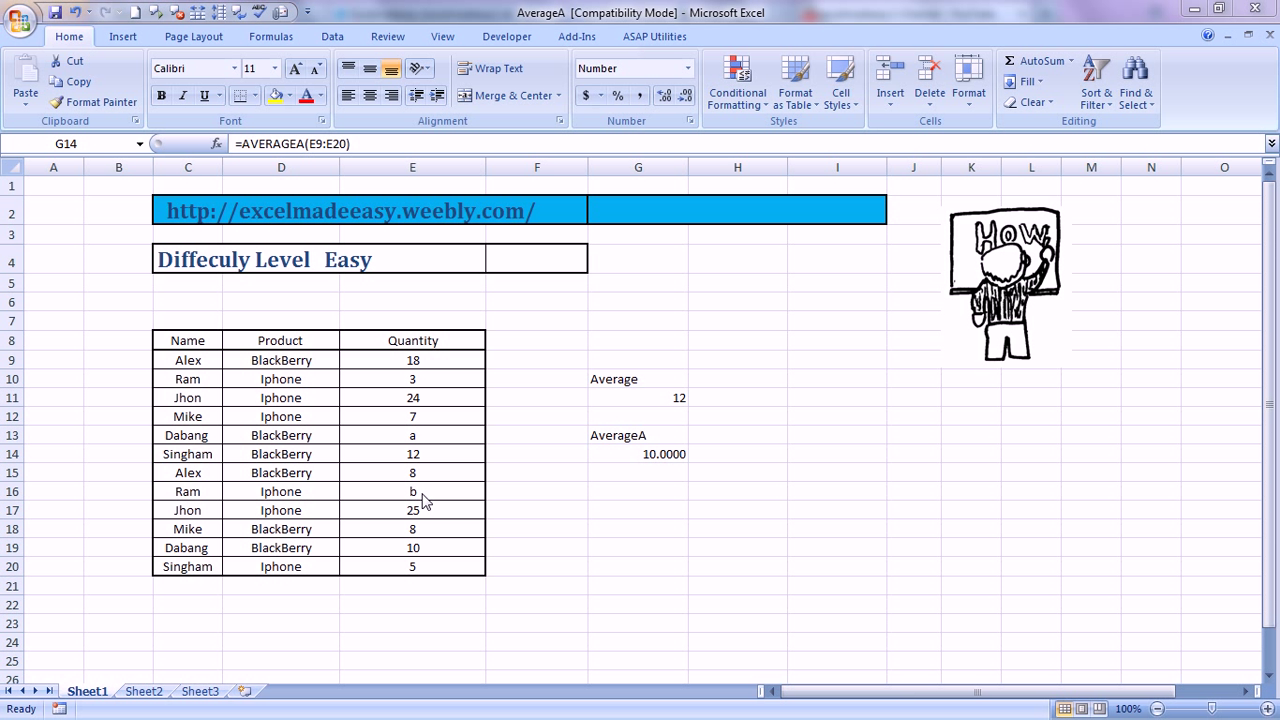
Step: Replace the text entries in the Quantity column with 25 in E13 and 34 in E16
left_click(418, 435)
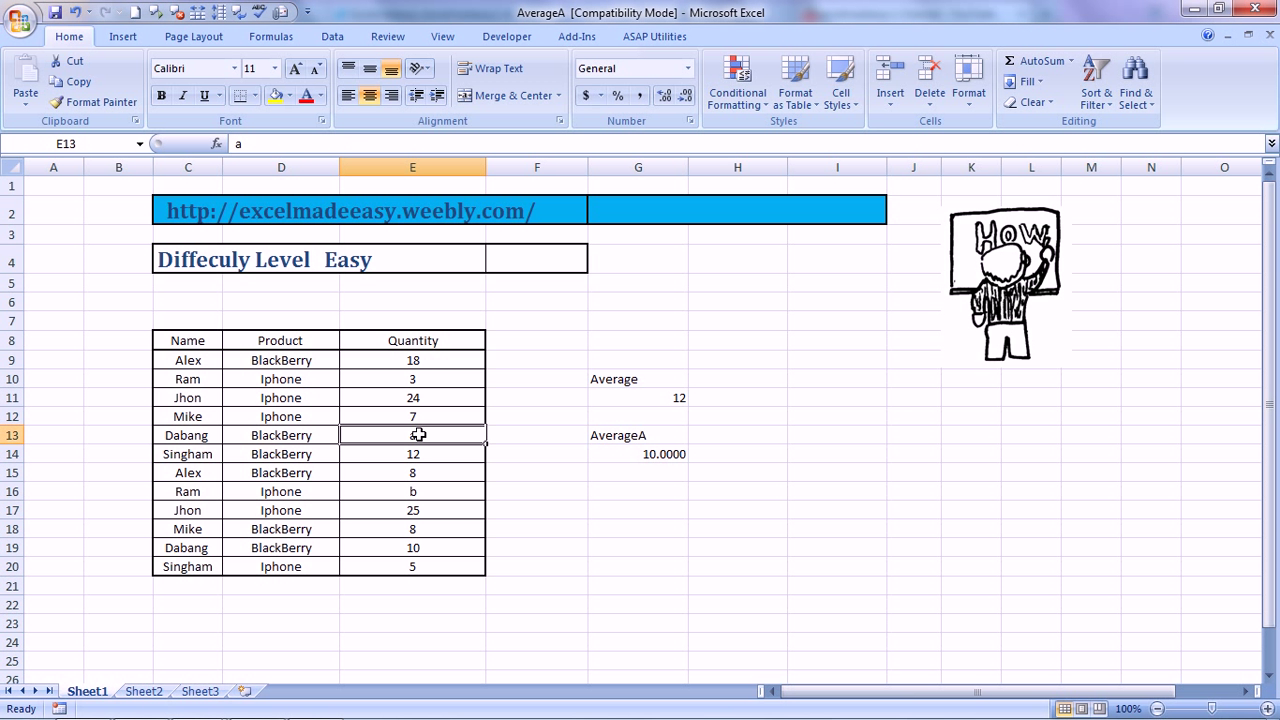
type("25")
key("Return")
key("Down")
key("Down")
key("Down")
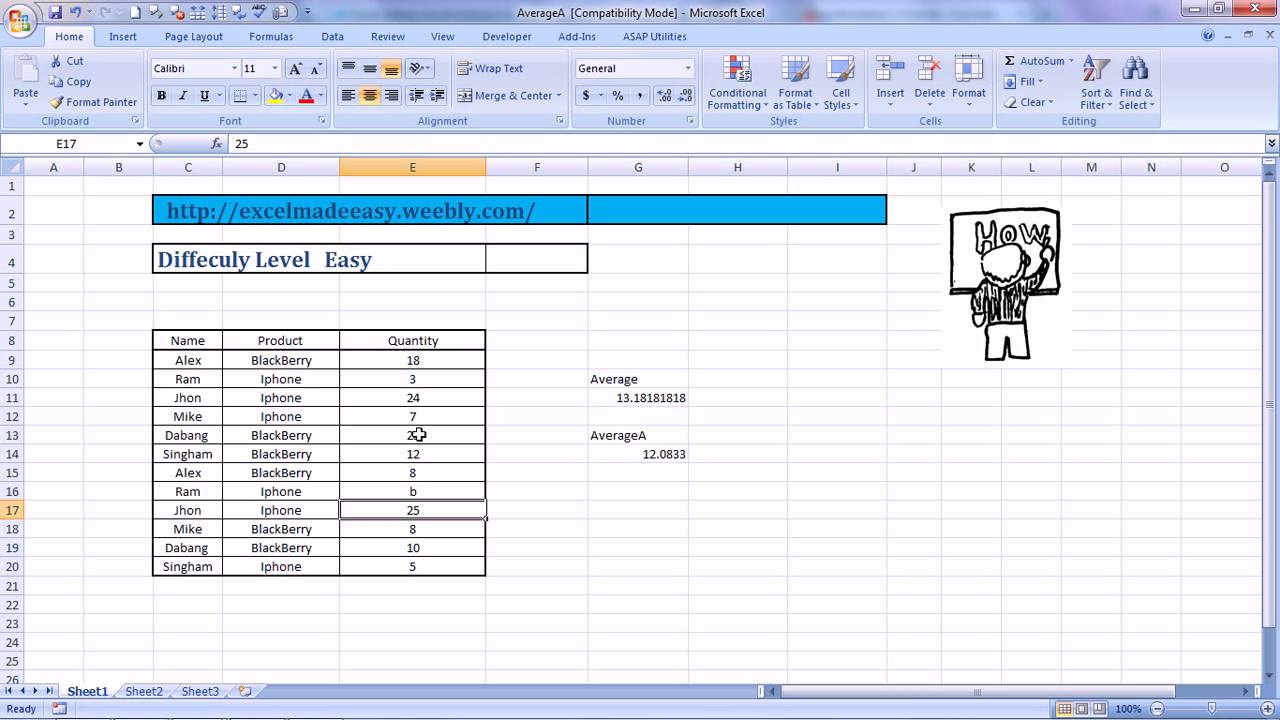
key("Up")
type("34")
key("Return")
key("Up")
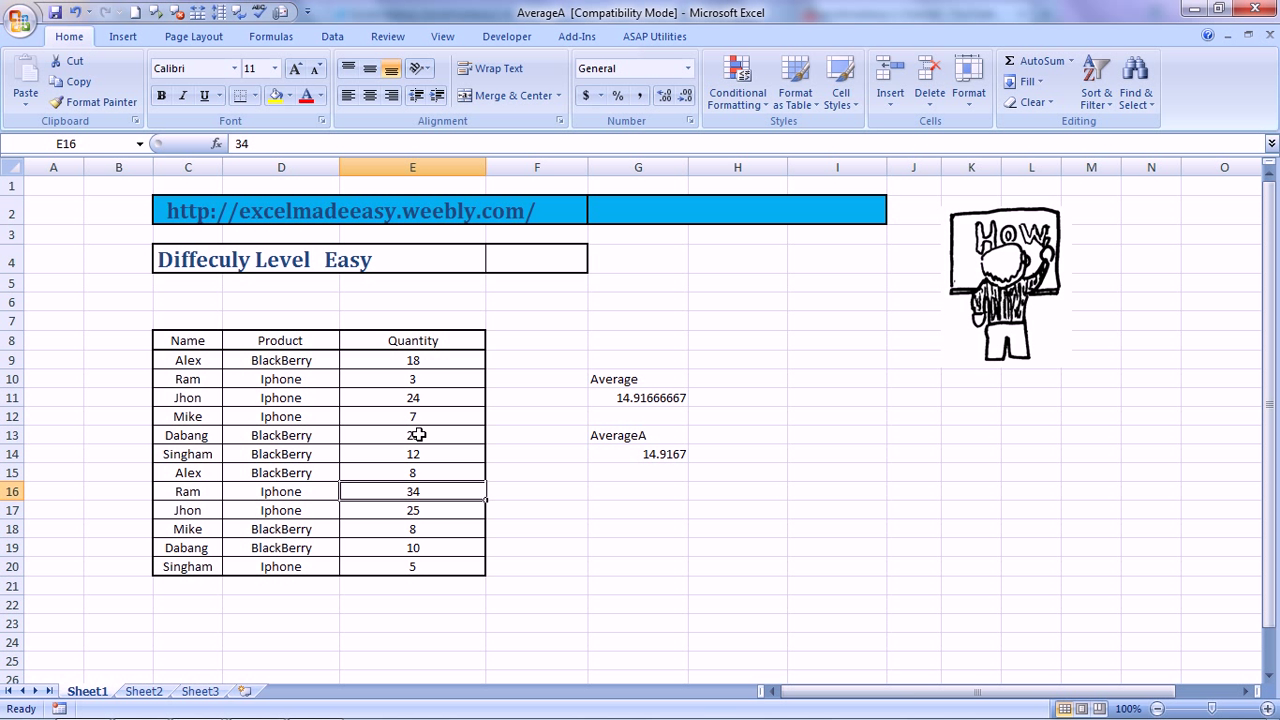
Step: Select quantities E9:E20 to check the status-bar average of about 14.9167
left_click(447, 362)
key("shift+Down")
key("shift+Down")
key("shift+Down")
key("shift+Down")
key("shift+Down")
key("shift+Down")
key("shift+Down")
key("shift+Down")
key("shift+Down")
key("shift+Down")
key("shift+Down")
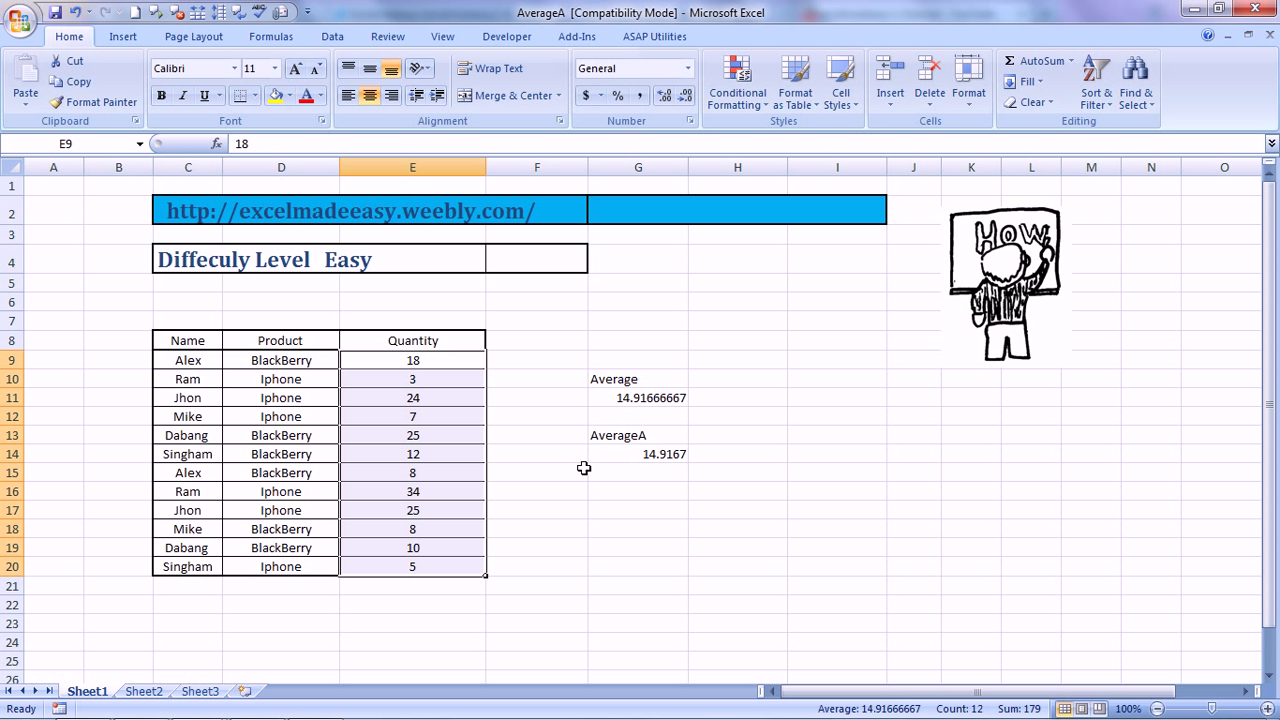
left_click(499, 450)
left_click(414, 412)
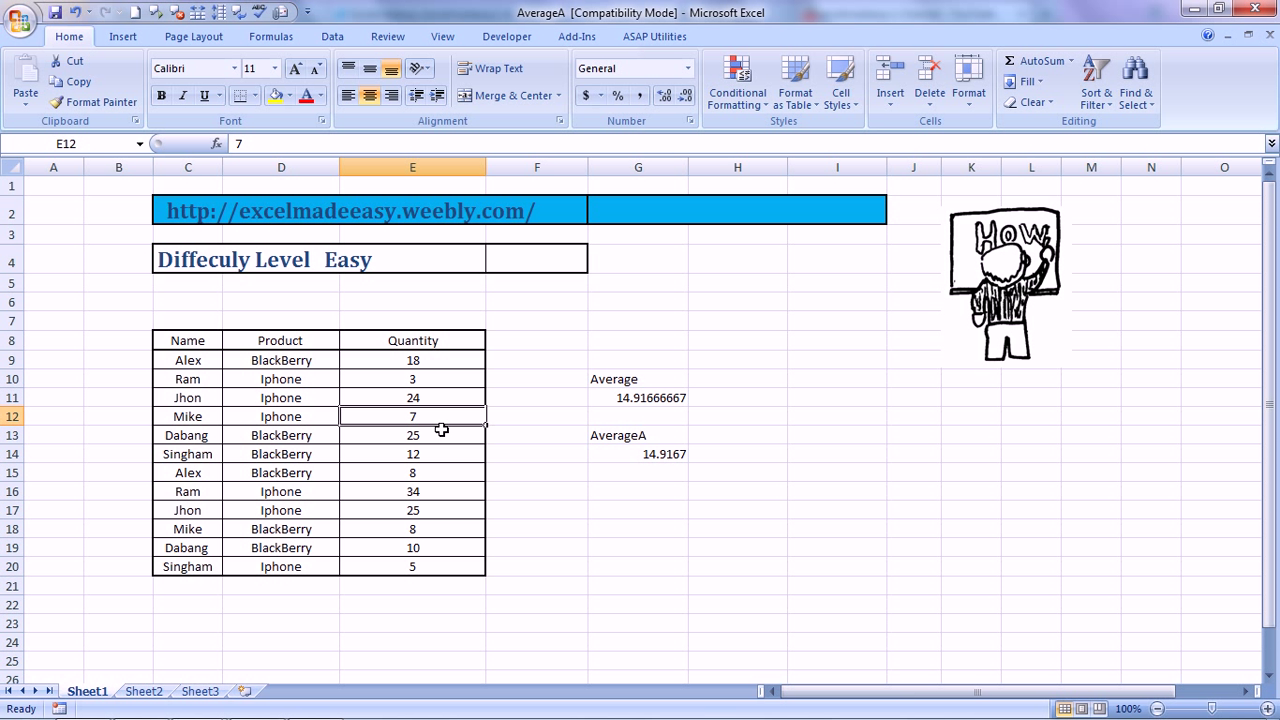
Step: Enter 'a' in E13 and 'b' in E16, then view G11's AVERAGE formula returning 12
left_click(422, 436)
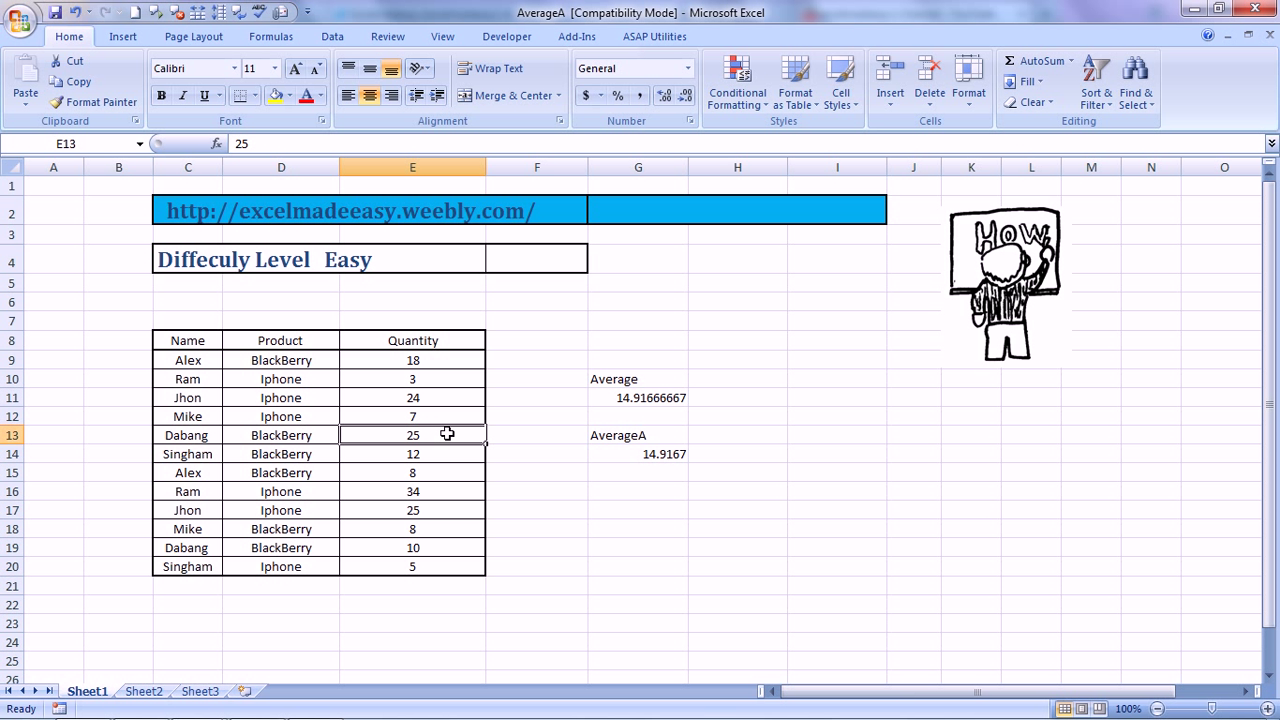
type("a")
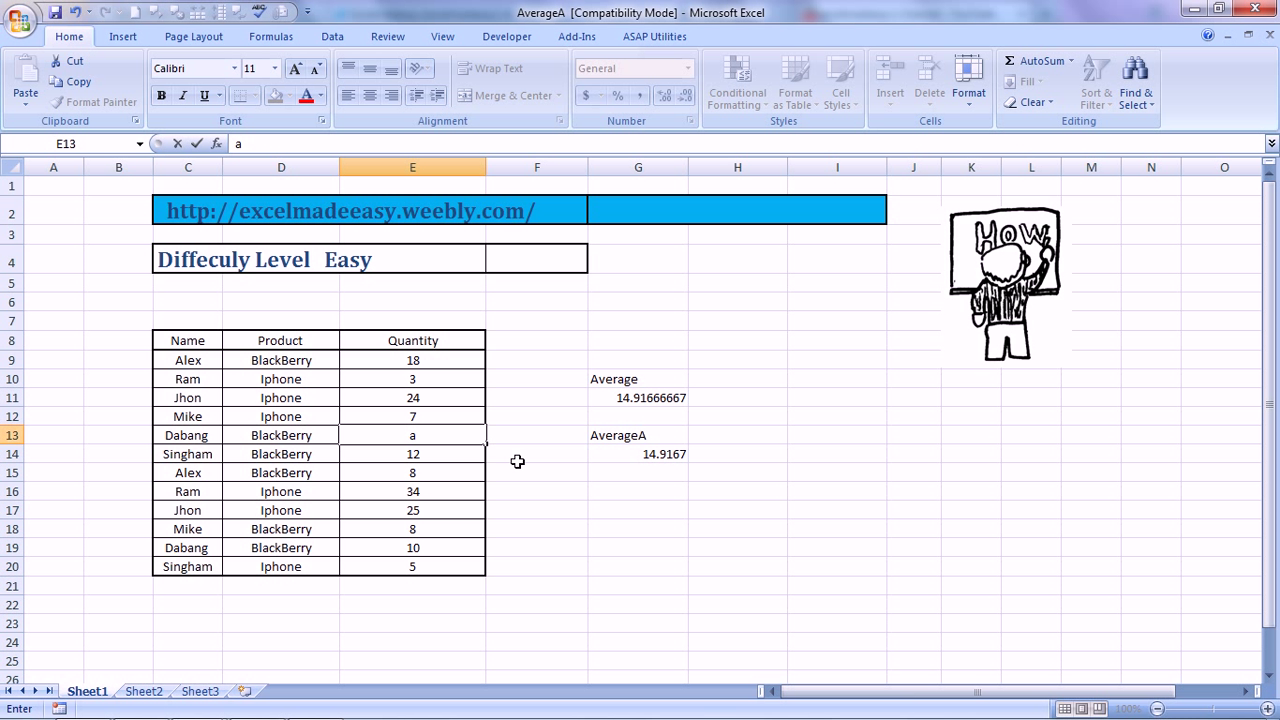
left_click(517, 461)
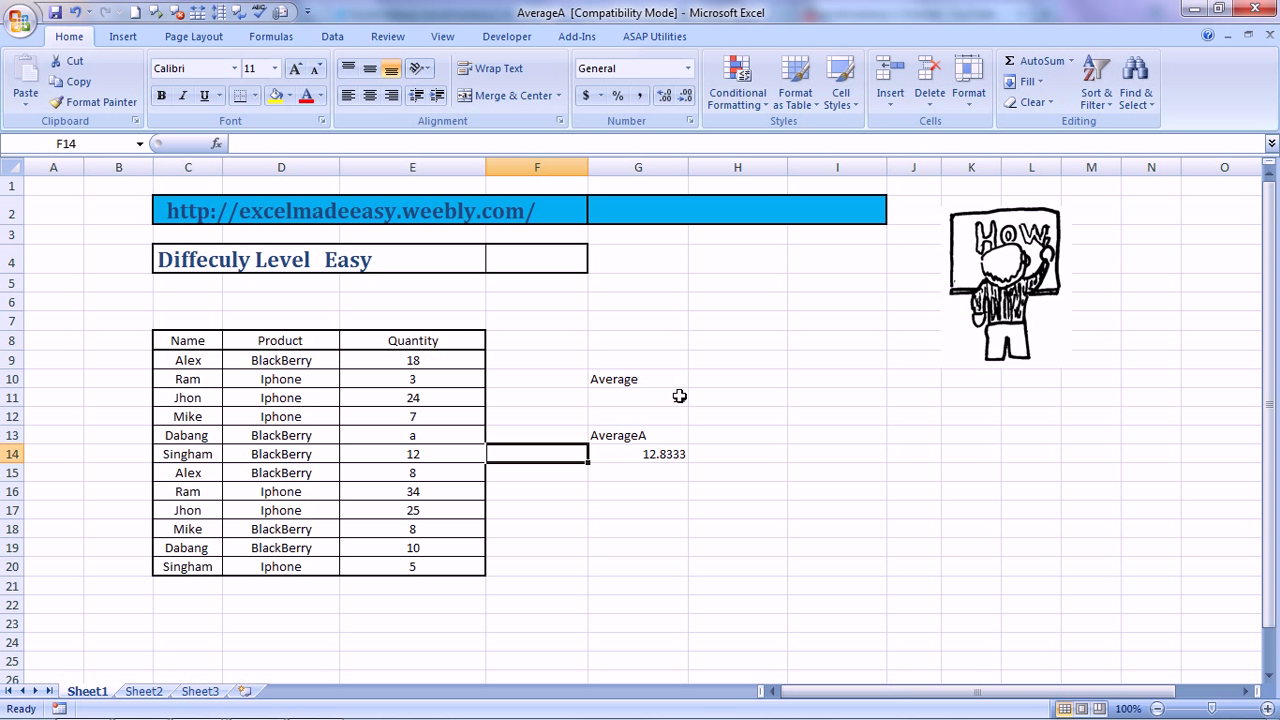
left_click(448, 492)
type("b")
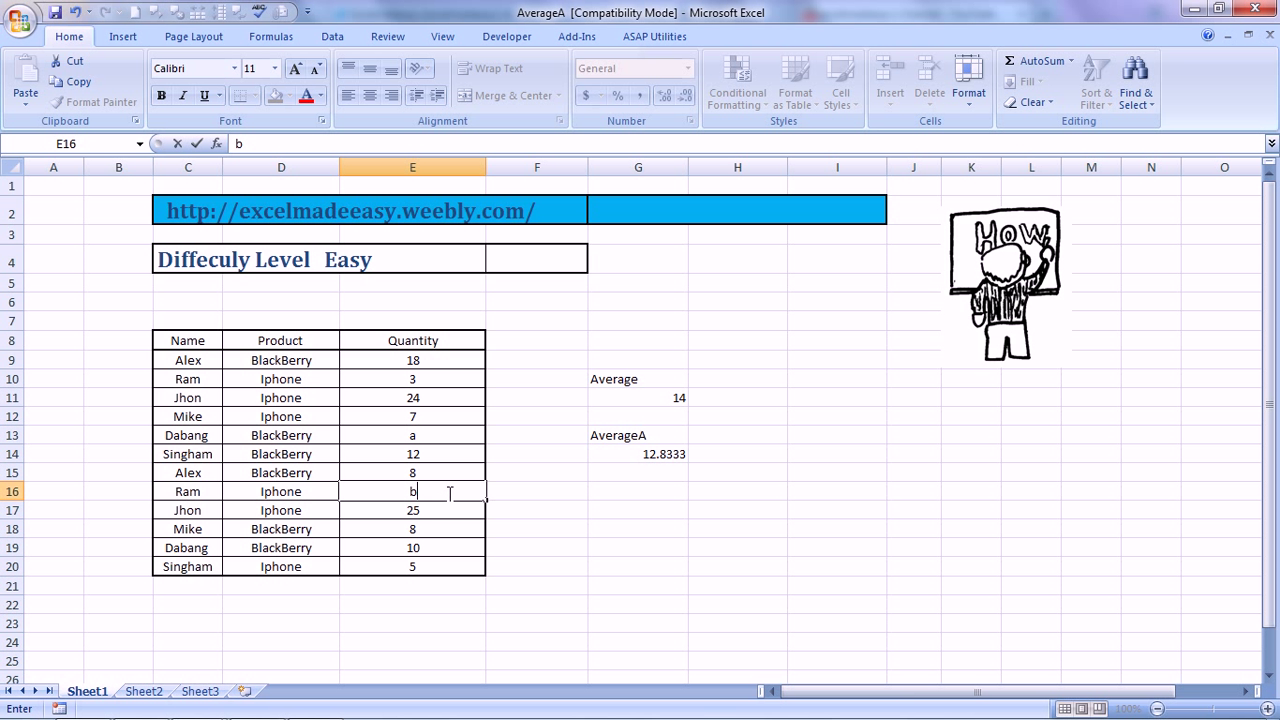
key("Tab")
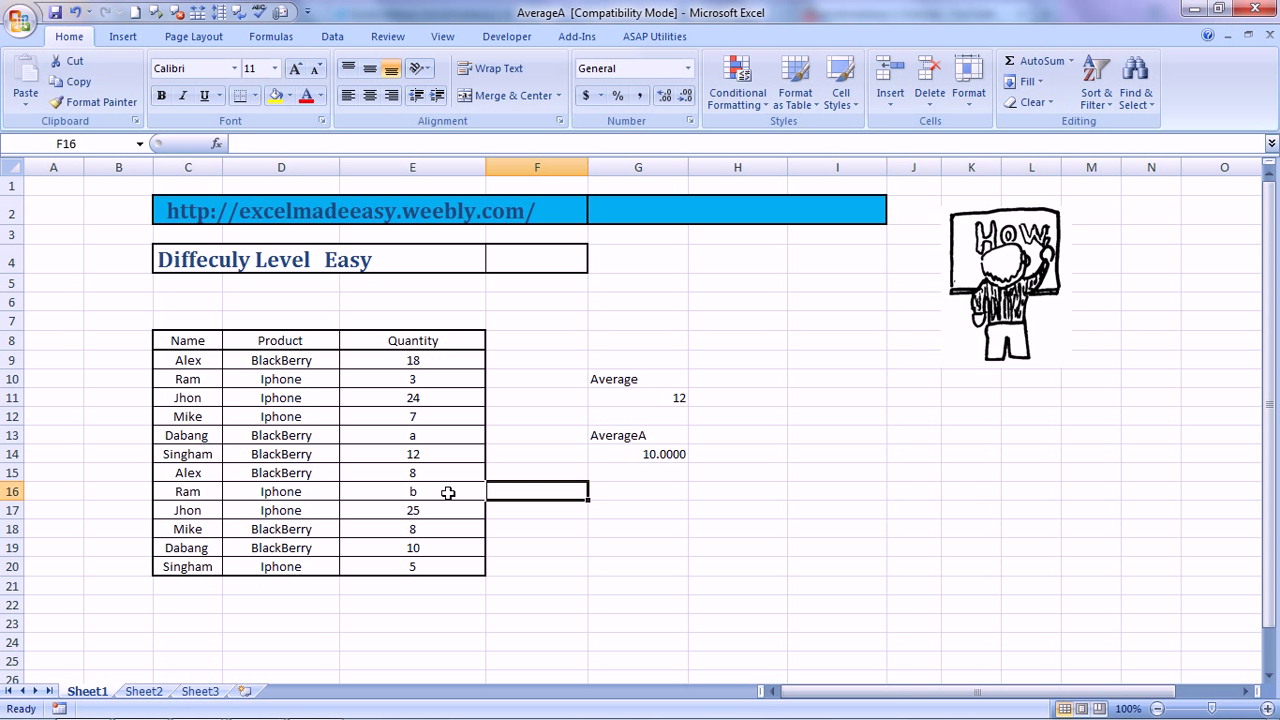
left_click(667, 400)
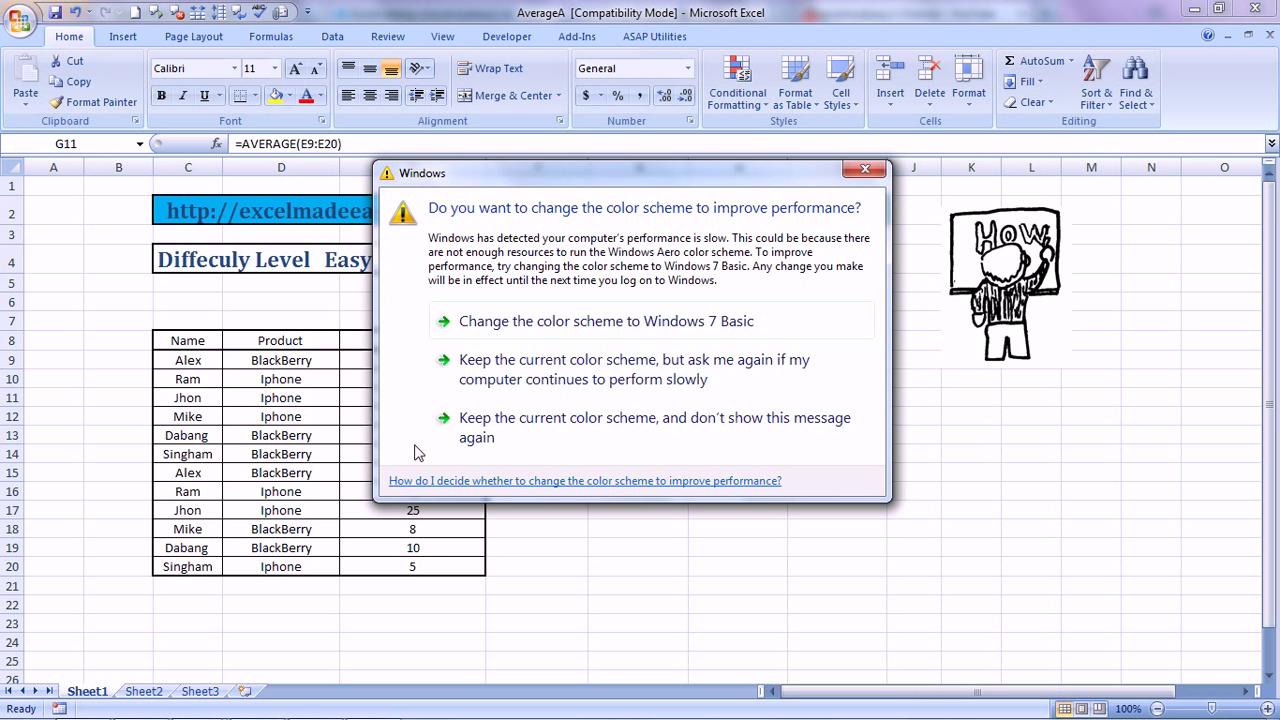
Step: Switch Windows to the Windows 7 Basic colour scheme and view G14's =AVERAGEA(E9:E20) formula
left_click(612, 334)
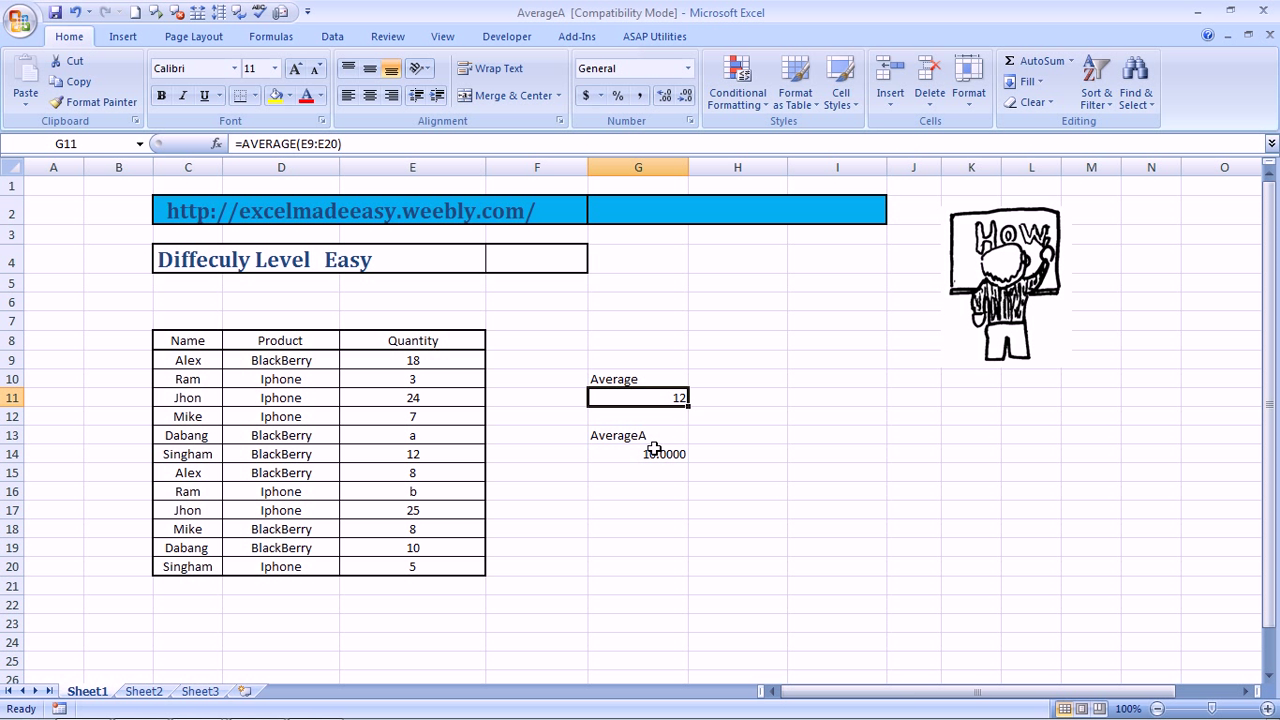
left_click(652, 455)
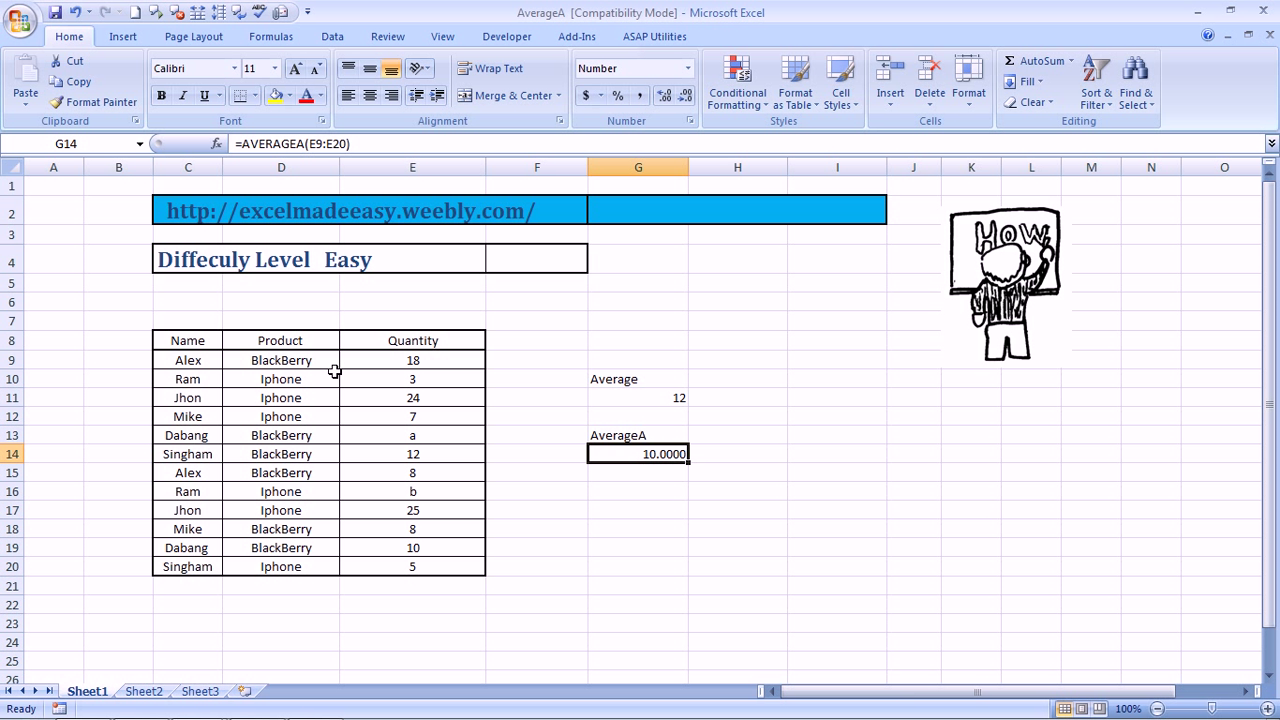
Step: In Firefox, show the 'Excel Made Easy - Home' page and scroll to its Lets Learn Excel section
left_click(83, 703)
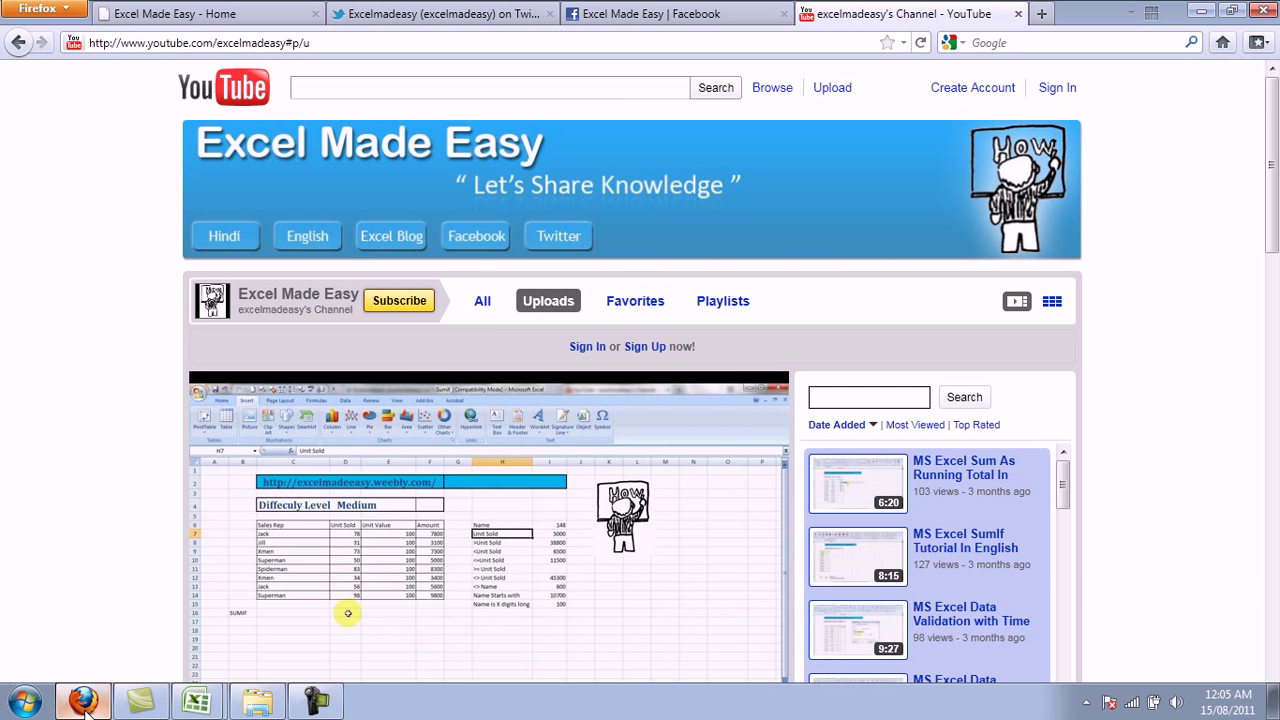
left_click(217, 12)
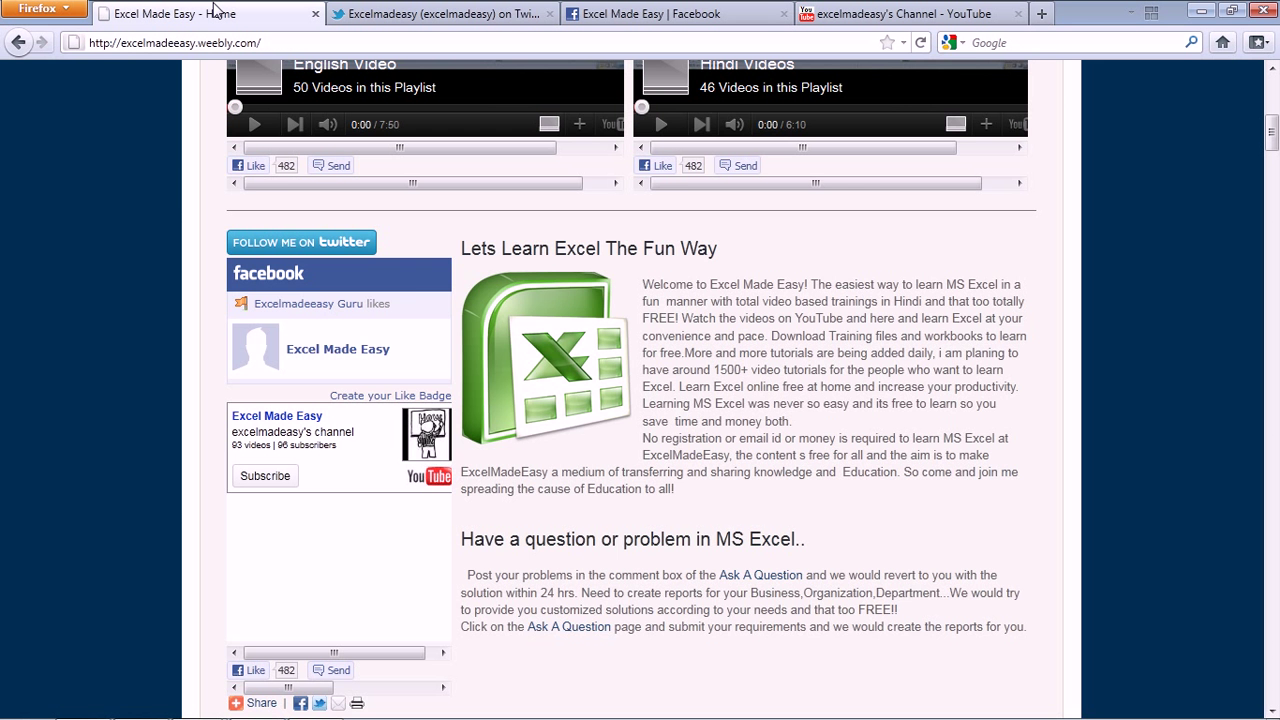
key("Home")
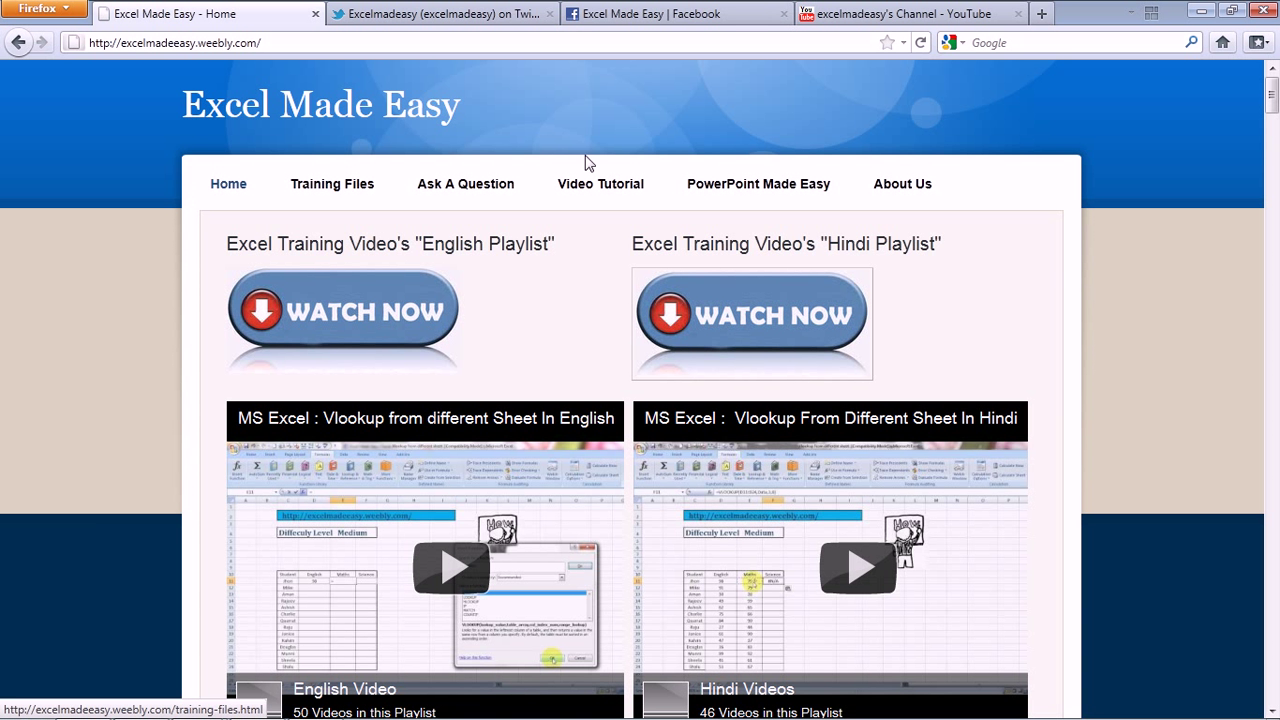
left_click_drag(1273, 97, 1274, 125)
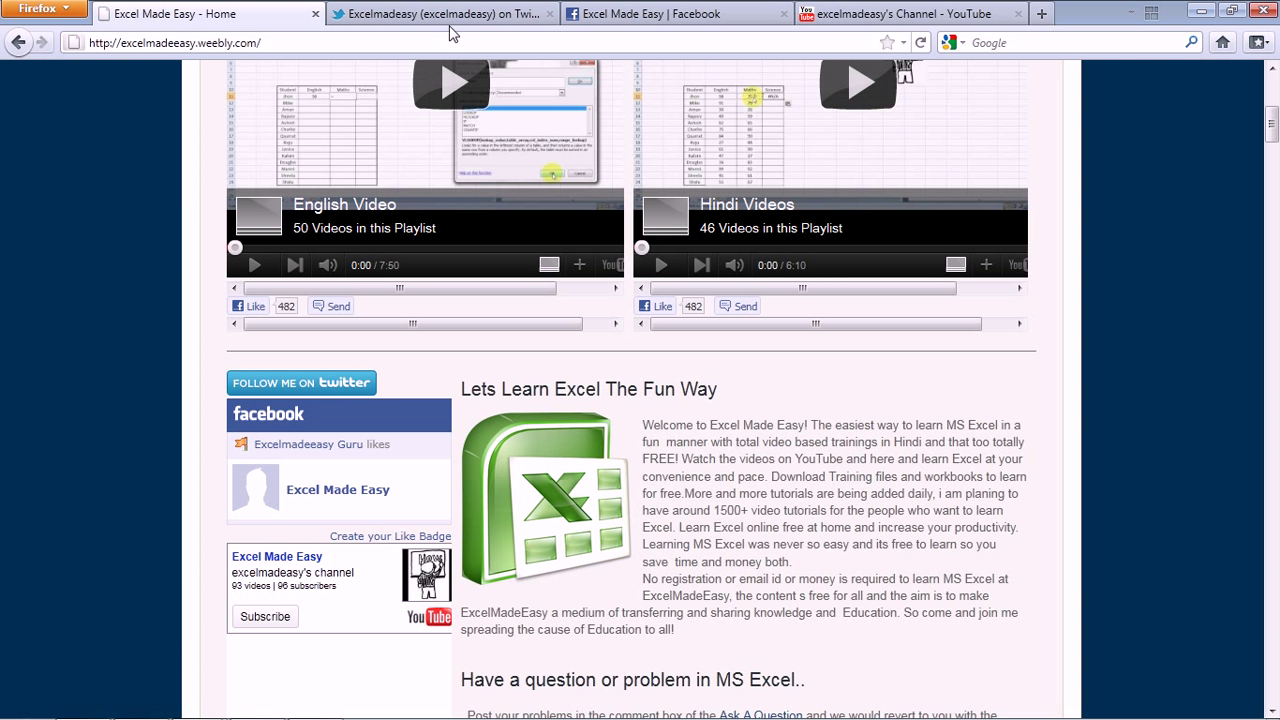
Step: Switch to the Excelmadeeasy Twitter profile tab listing Tip Of The Day tweets
left_click(479, 19)
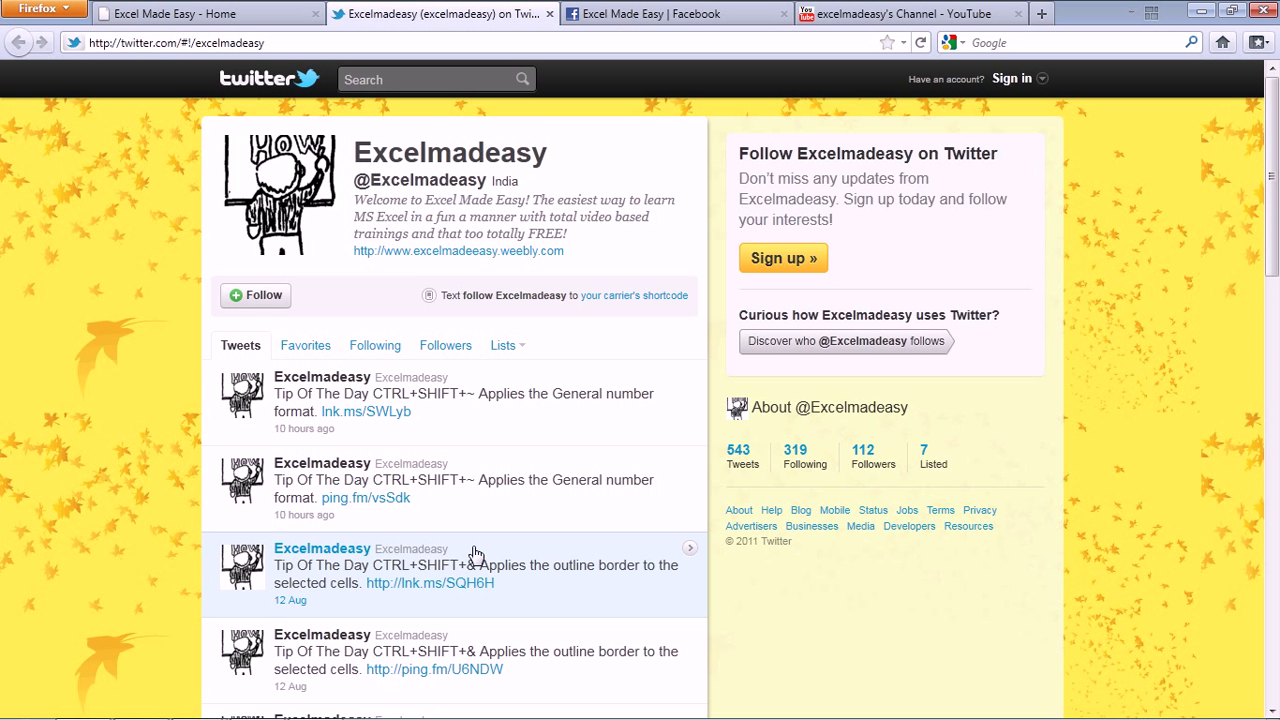
Step: Switch to the Excel Made Easy Facebook page tab
left_click(688, 8)
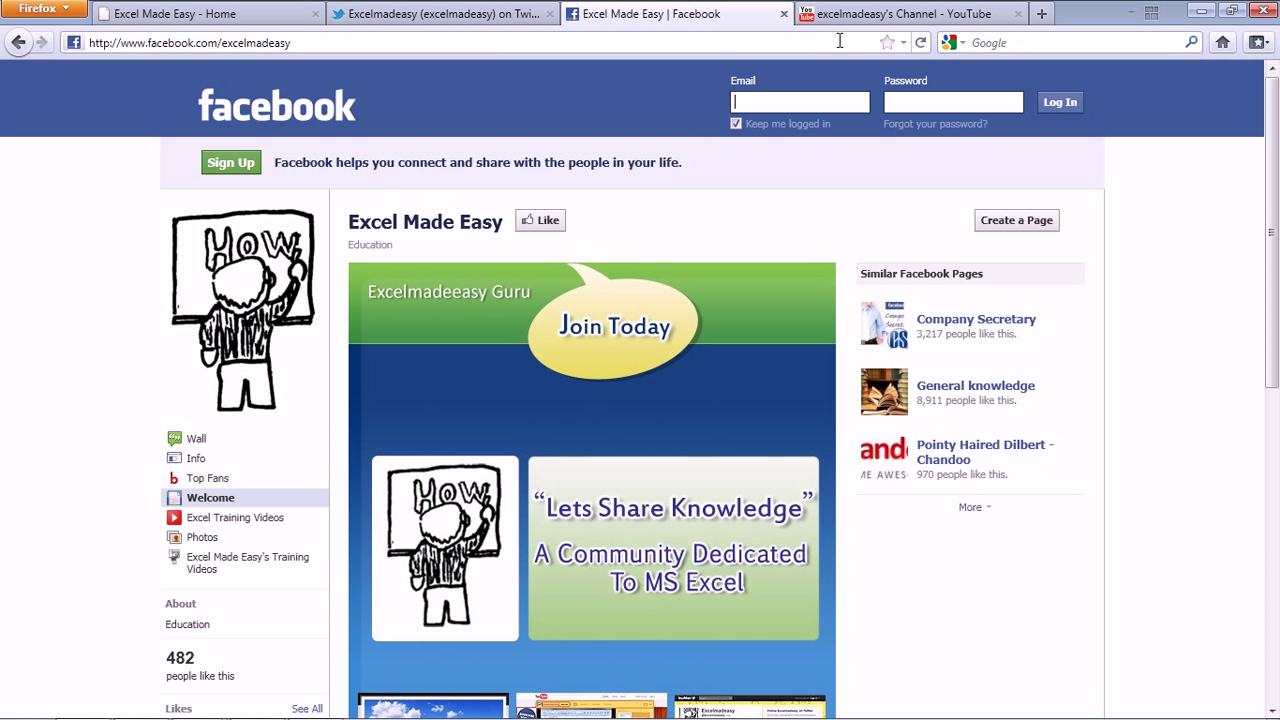
Step: Switch to the excelmadeeasy YouTube channel tab showing its recent Excel tutorial uploads
left_click(911, 21)
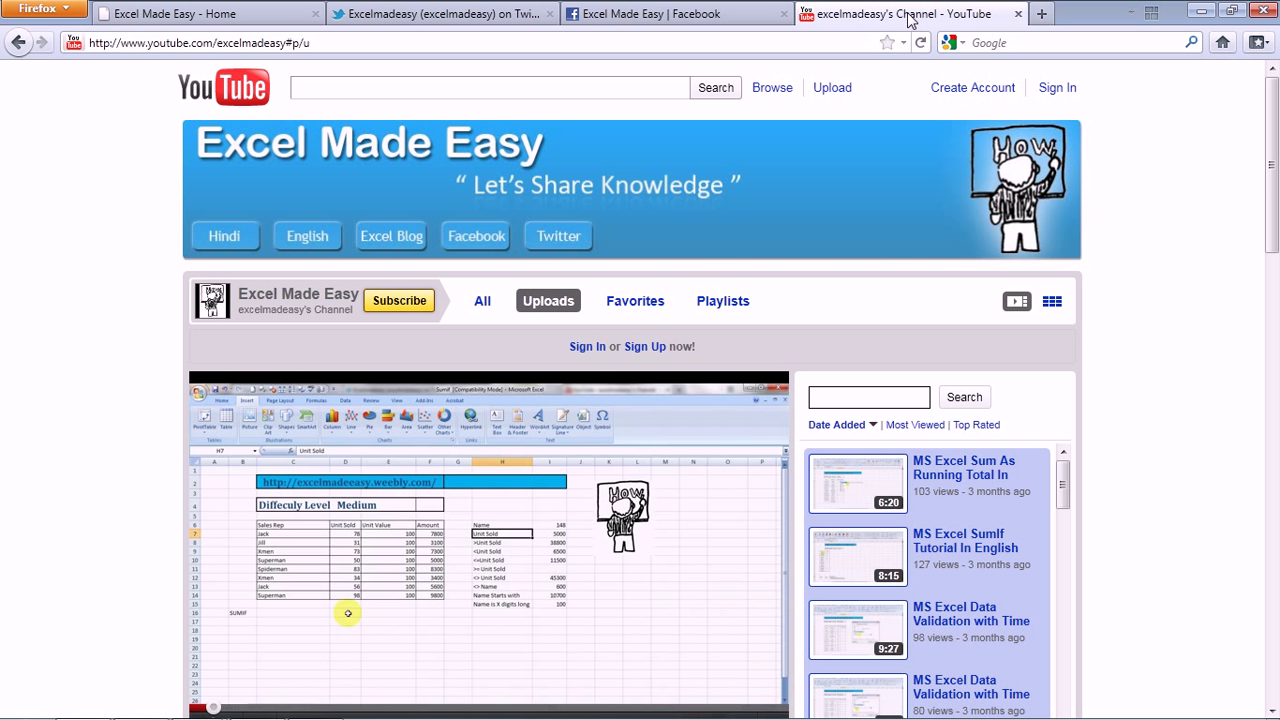